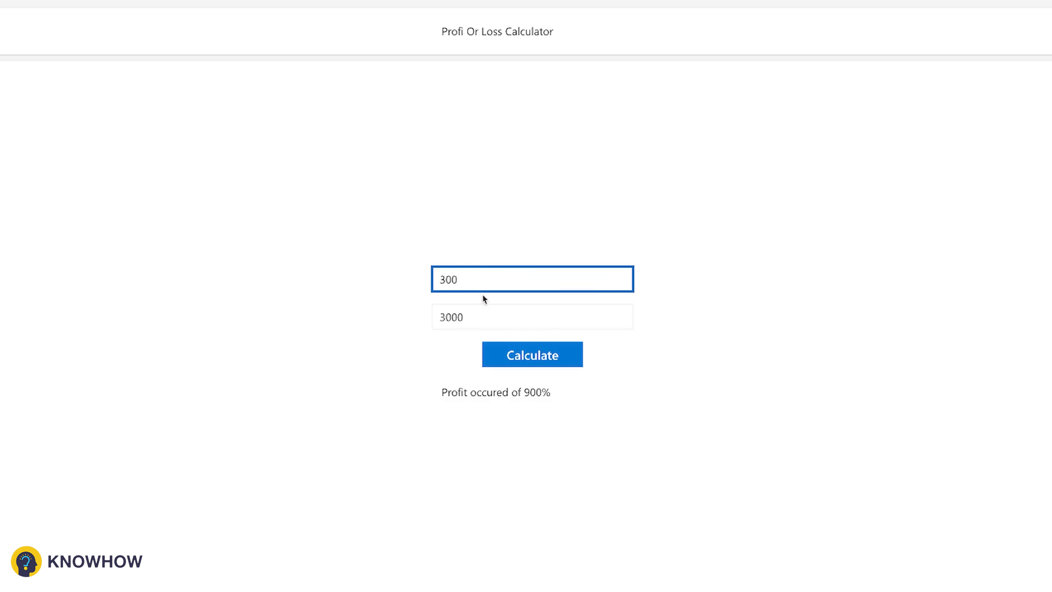
# Step: Run the profit or loss calculation for 300 and 3000, and again with the second value set to 100
pyautogui.click(479, 320)
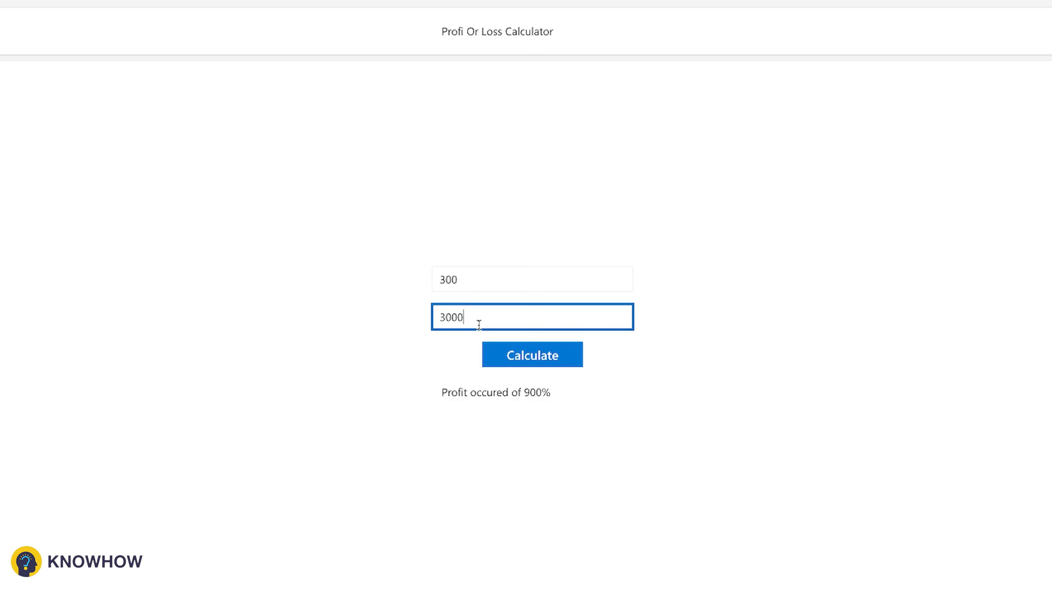
pyautogui.click(528, 356)
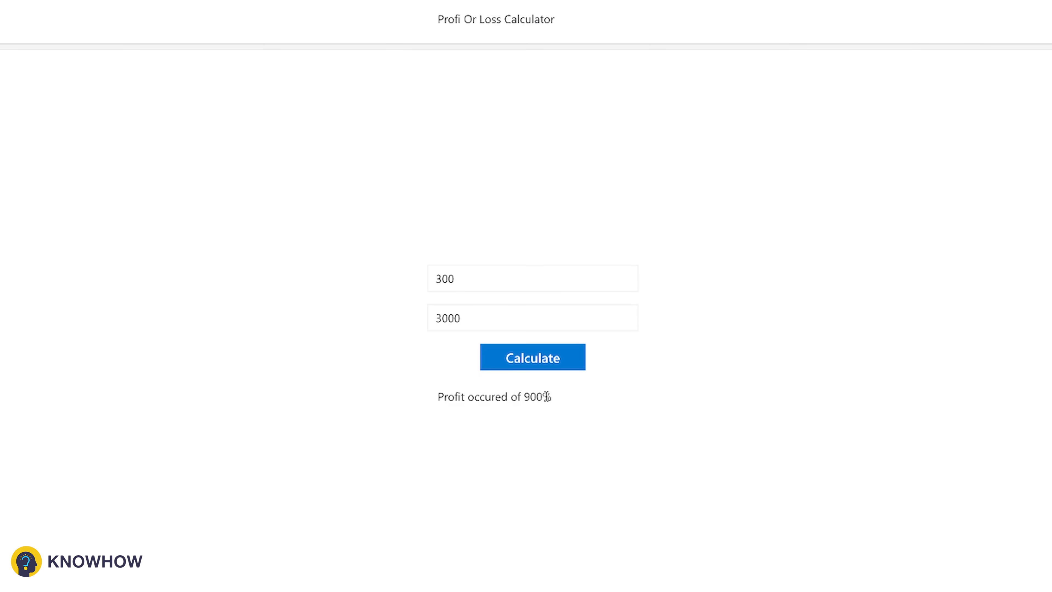
pyautogui.click(462, 317)
pyautogui.press('BackSpace')
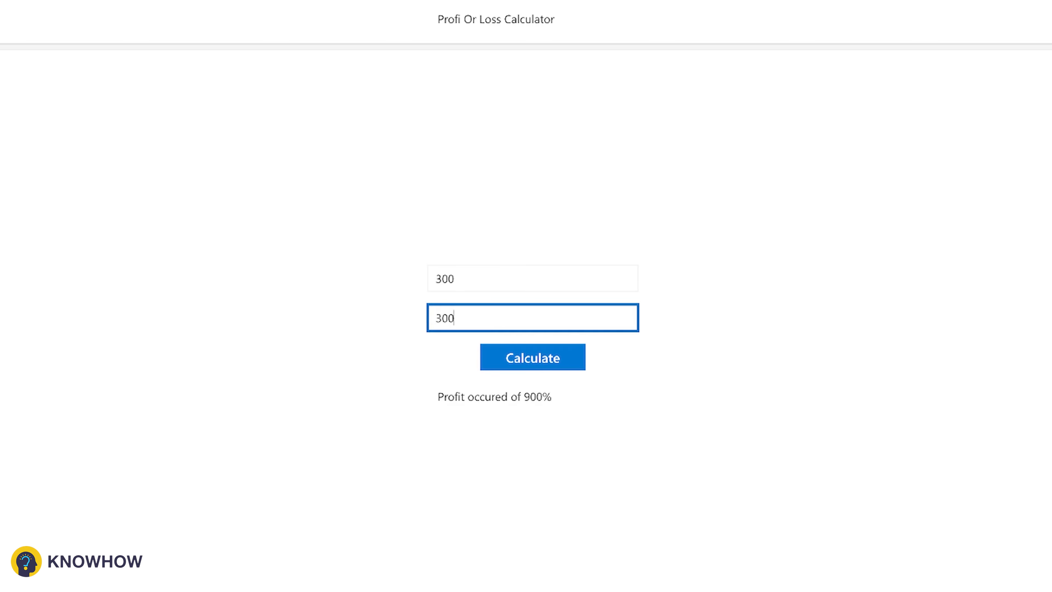
pyautogui.press('BackSpace')
pyautogui.press('BackSpace')
pyautogui.press('BackSpace')
pyautogui.write('100')
pyautogui.click(540, 365)
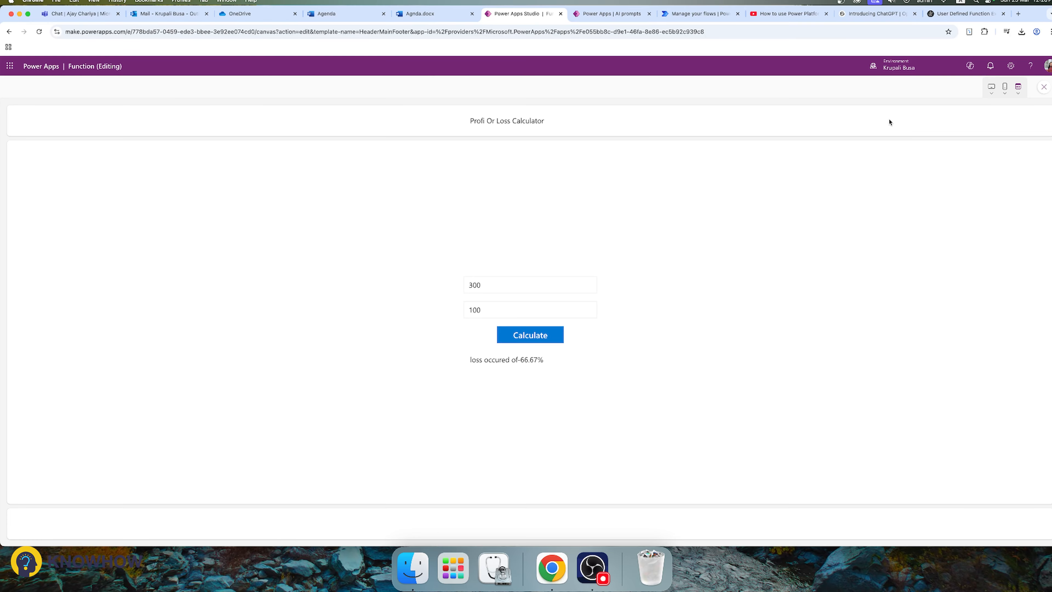
# Step: Close the app preview and leave the app editor, saving the unsaved changes
pyautogui.click(1043, 87)
pyautogui.click(19, 86)
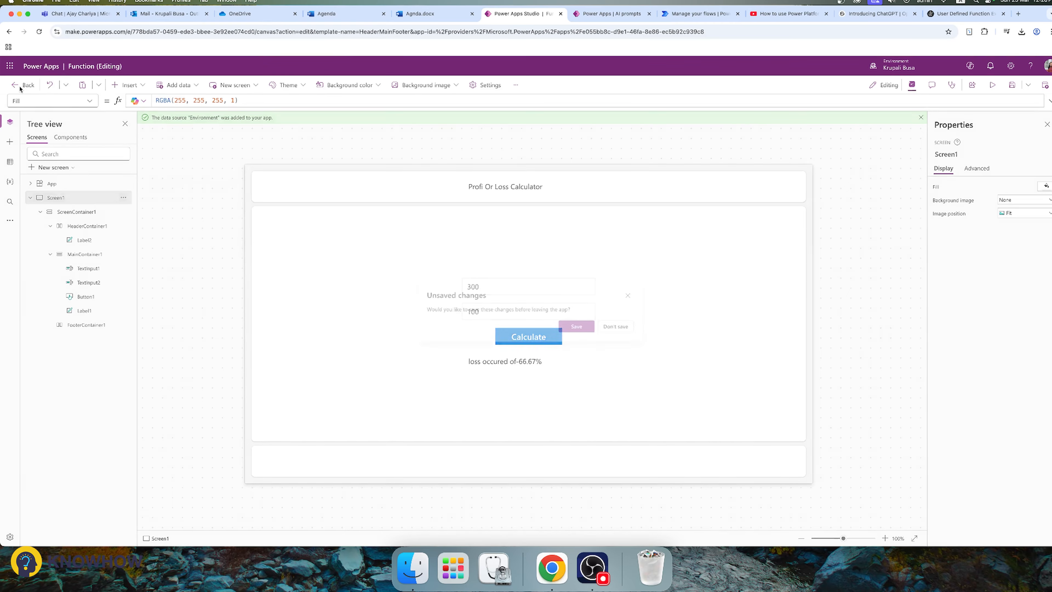
pyautogui.click(572, 328)
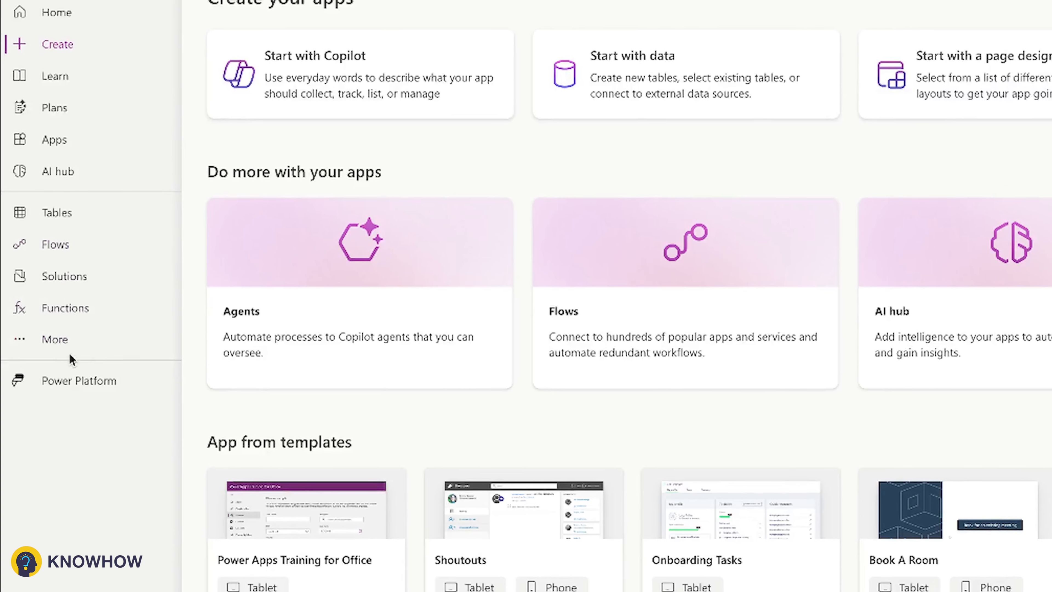
# Step: Browse the full overview of Power Apps features for the Functions (Preview) entry and open the Functions page
pyautogui.click(43, 301)
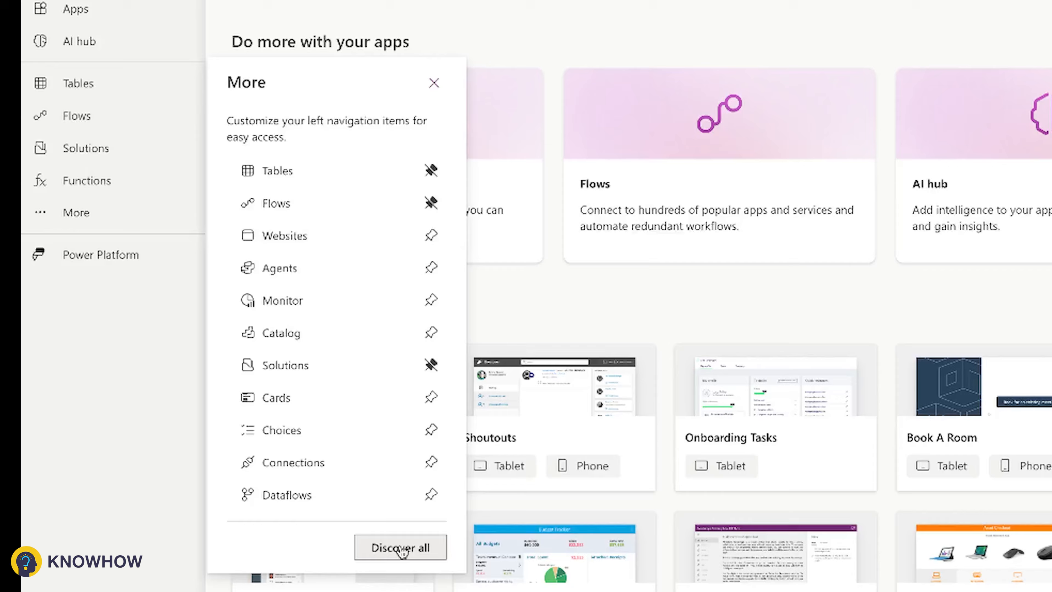
pyautogui.click(401, 550)
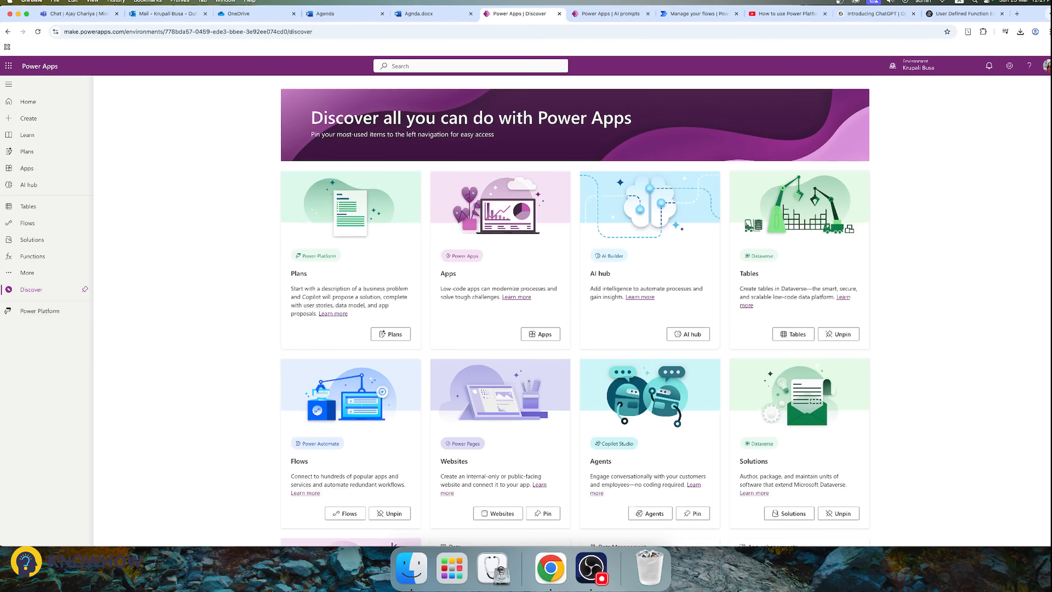
pyautogui.scroll(-10, 574, 311)
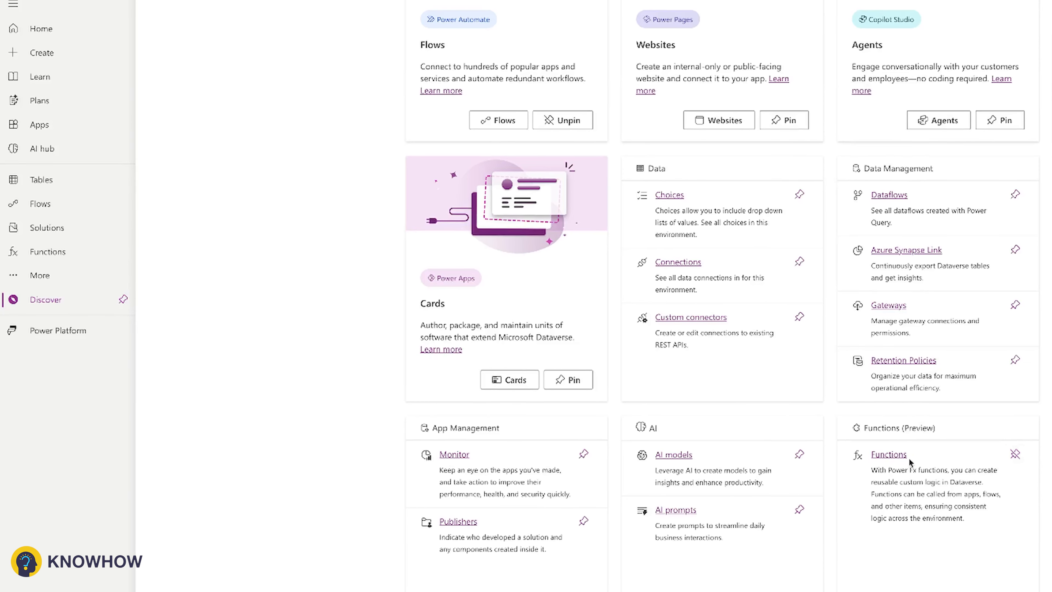
pyautogui.click(23, 262)
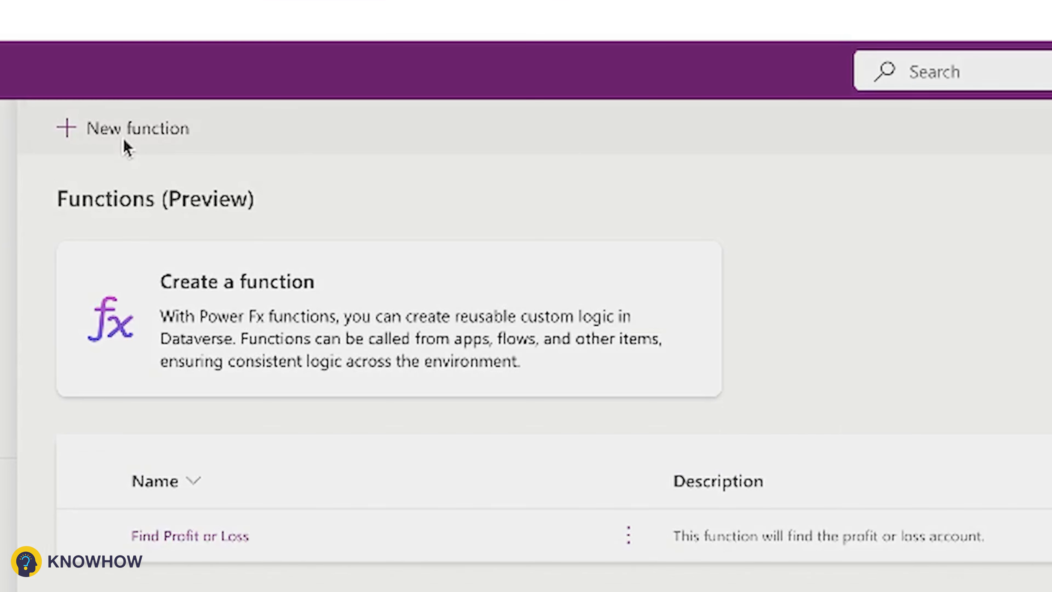
# Step: Start a new function with the display name "Test Demo Function"
pyautogui.click(137, 129)
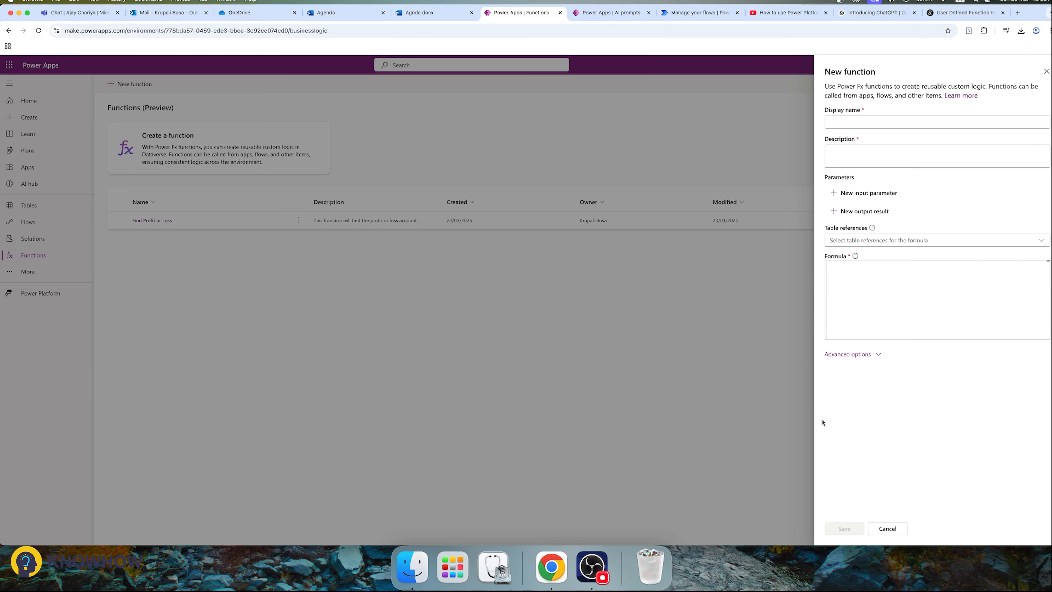
pyautogui.click(845, 122)
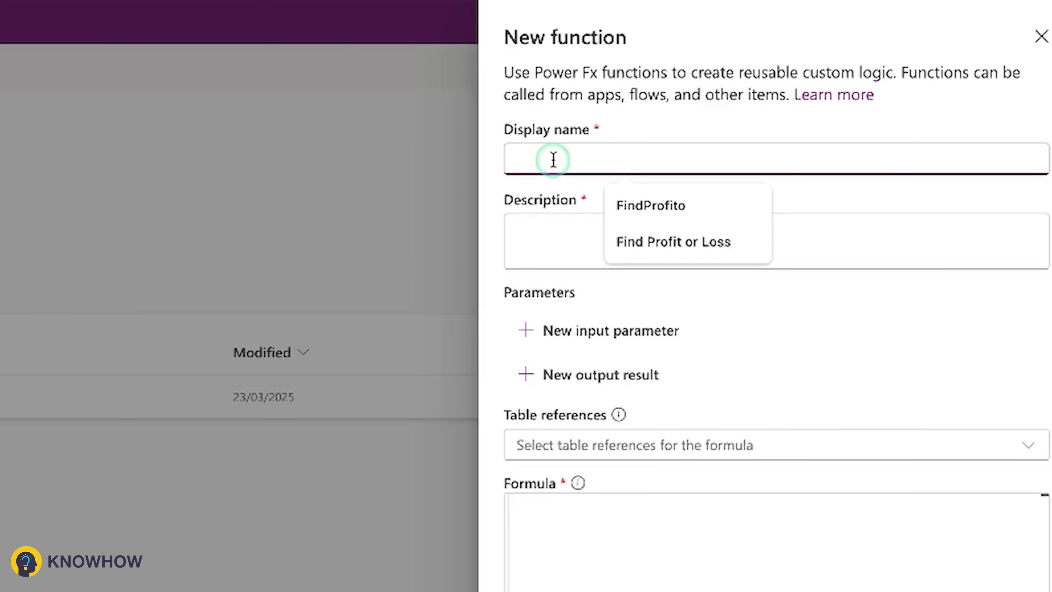
pyautogui.write('Test')
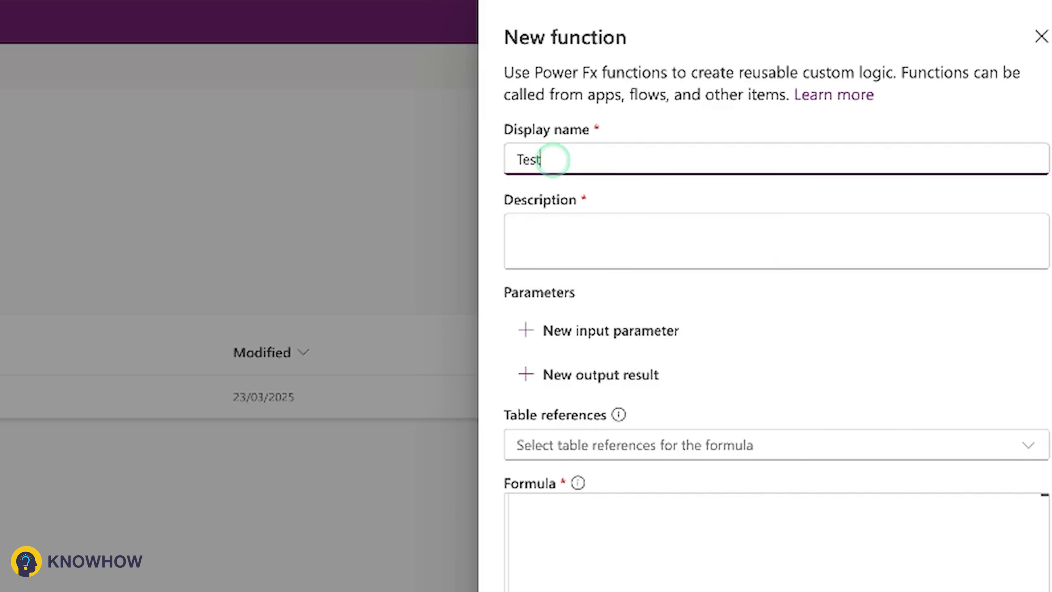
pyautogui.write(' Demo Function')
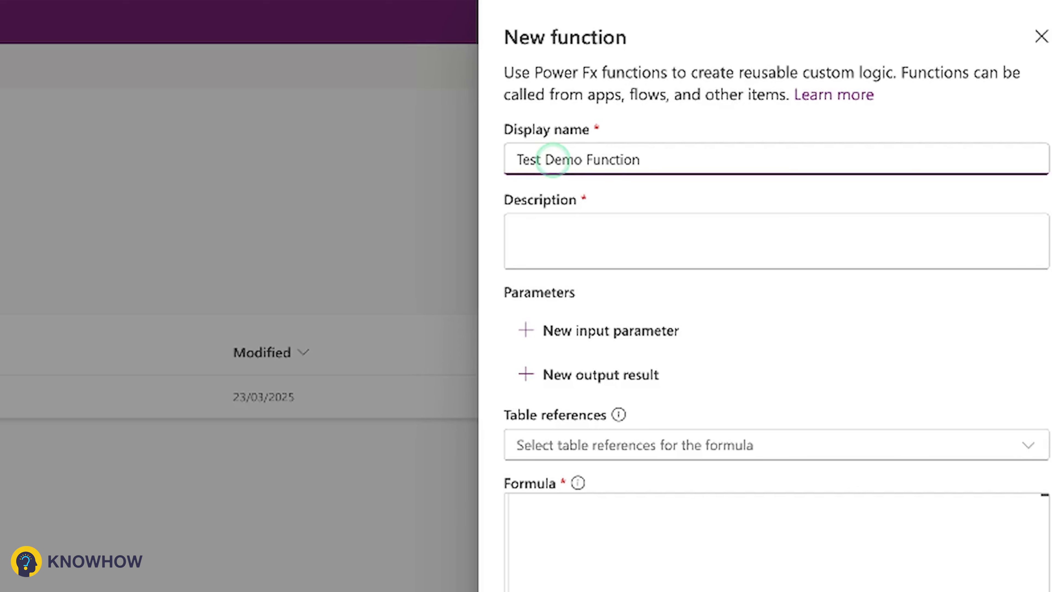
# Step: Copy the display name "Test Demo Function" into the function's description
pyautogui.click(597, 253)
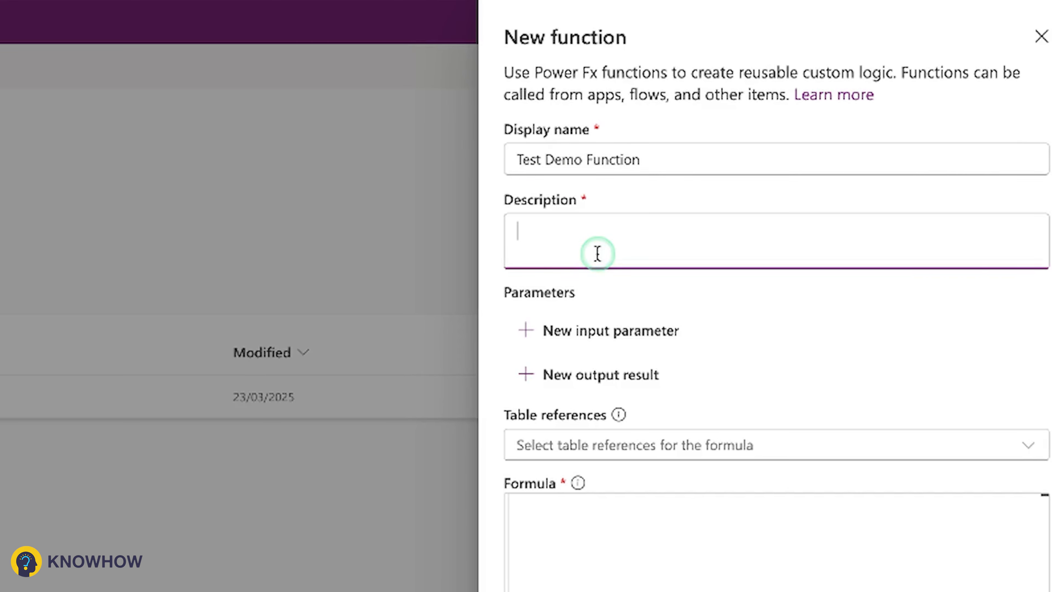
pyautogui.moveTo(655, 160); pyautogui.dragTo(467, 160)
pyautogui.hotkey('ctrl', 'c')
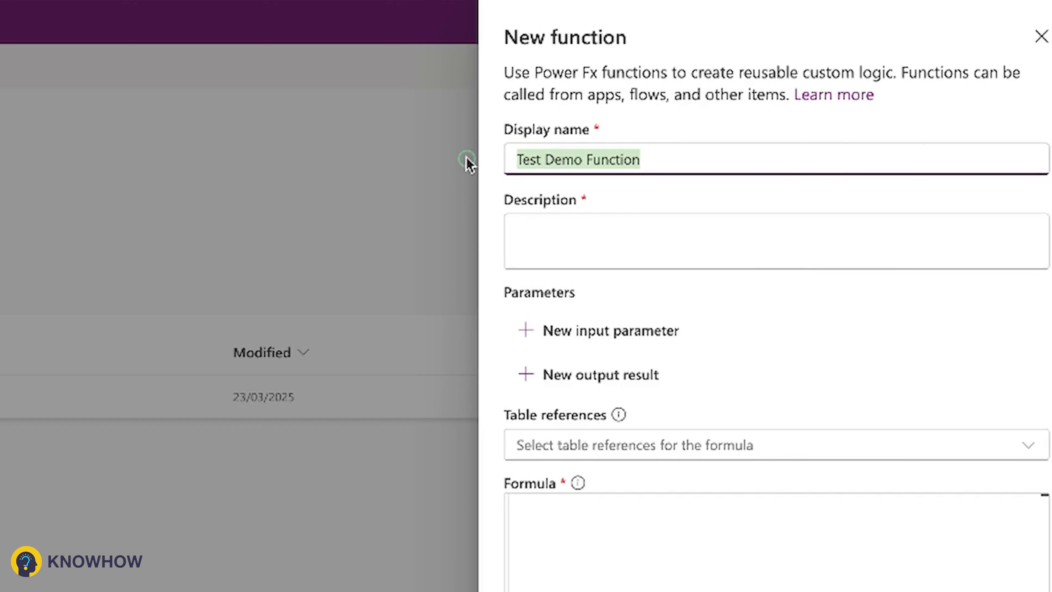
pyautogui.click(505, 224)
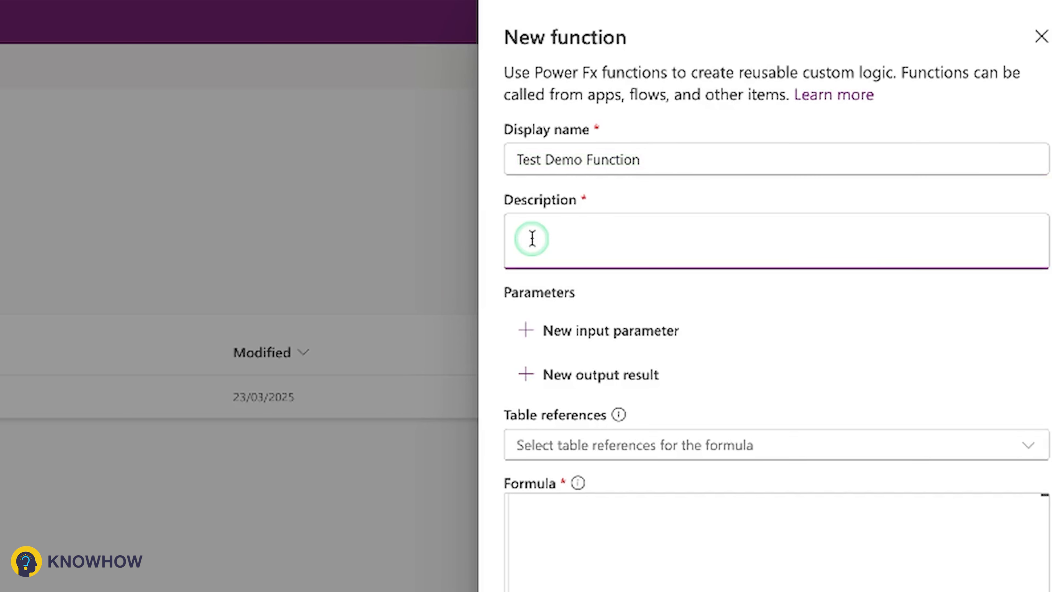
pyautogui.hotkey('ctrl', 'v')
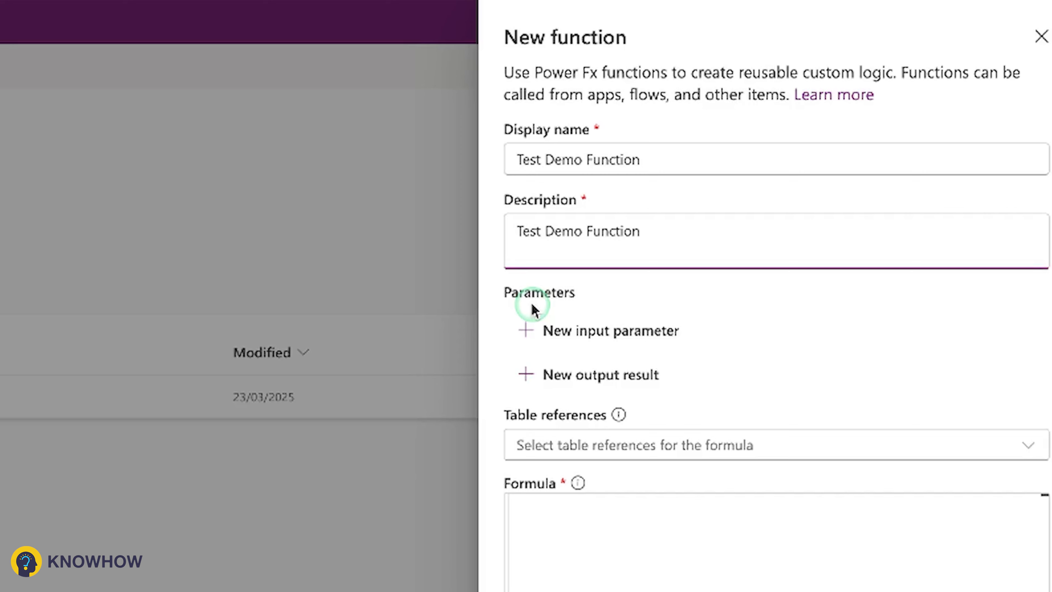
# Step: Add an input parameter named "CostPrice" to the function, without any special characters in the name
pyautogui.click(601, 343)
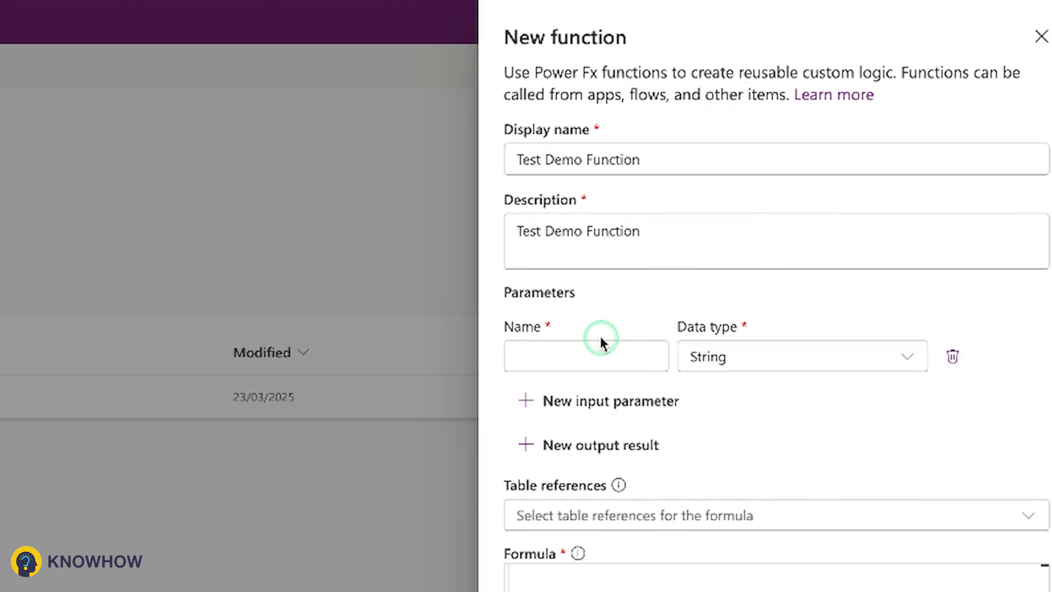
pyautogui.click(539, 359)
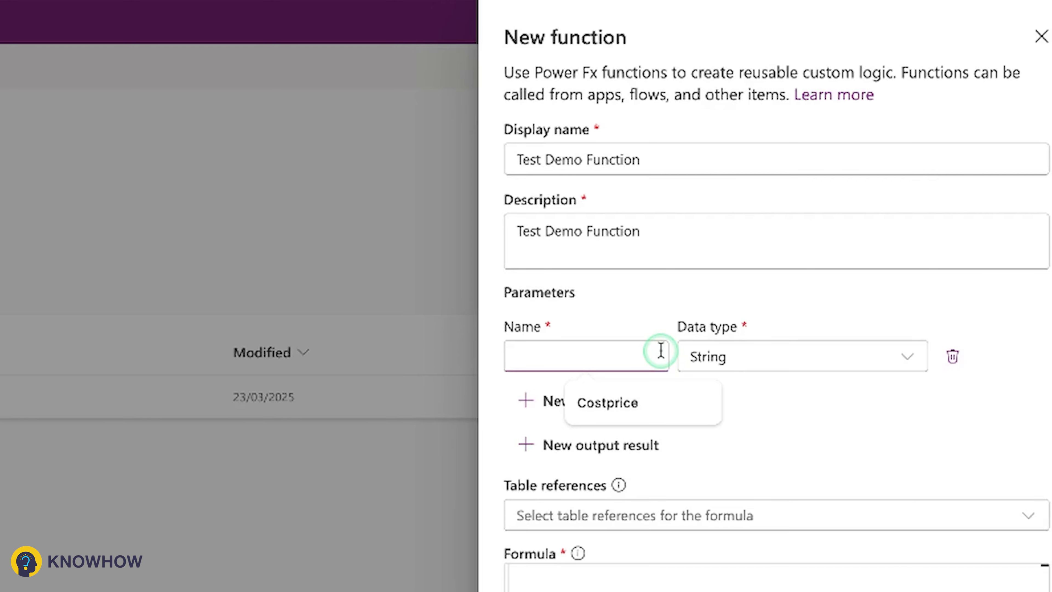
pyautogui.write('Cost_')
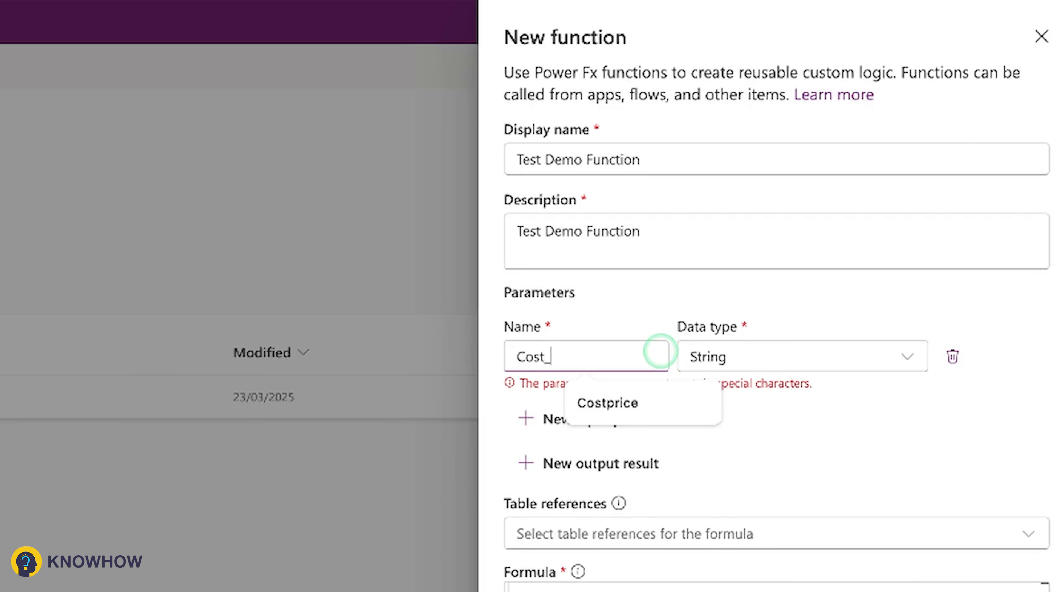
pyautogui.write('Price')
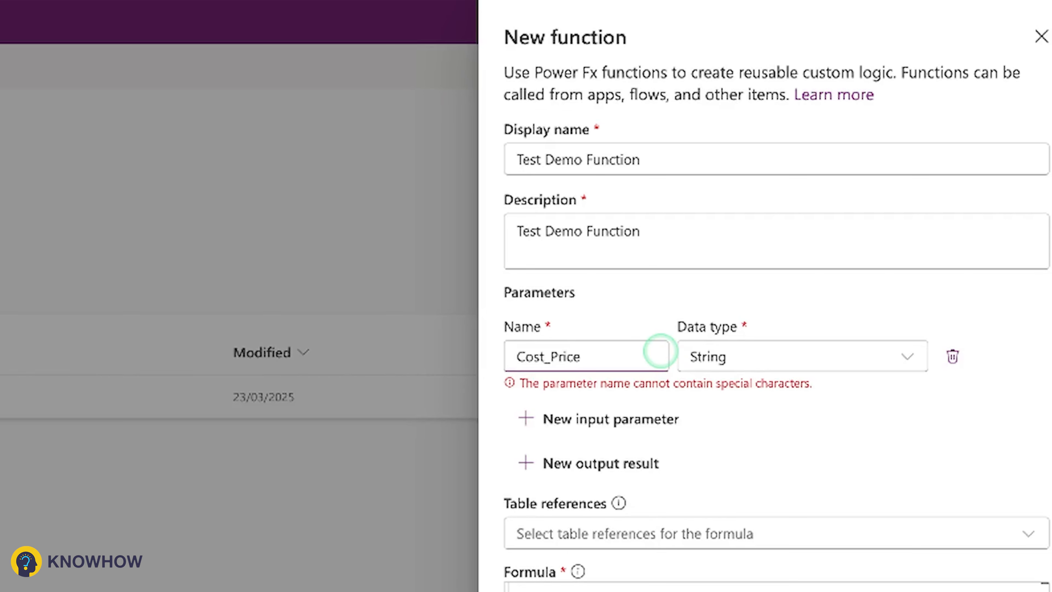
pyautogui.click(553, 355)
pyautogui.write('\\')
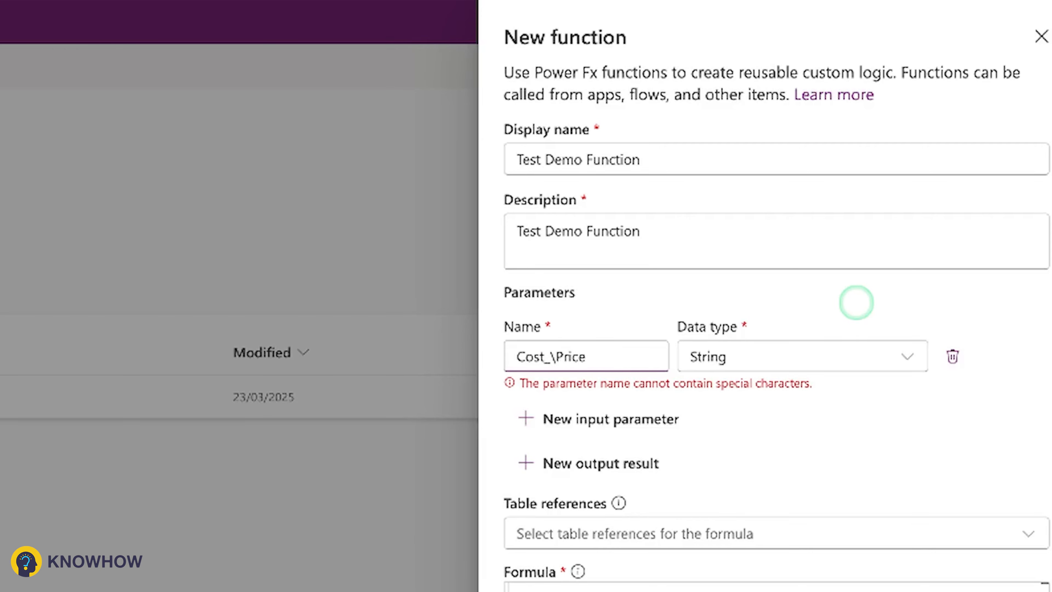
pyautogui.press('BackSpace')
pyautogui.press('BackSpace')
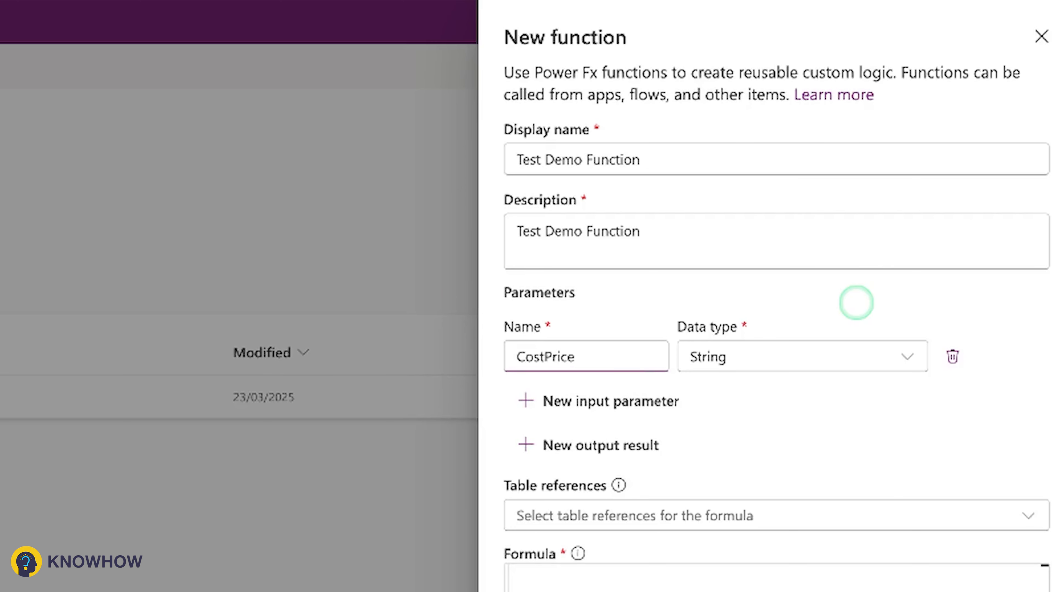